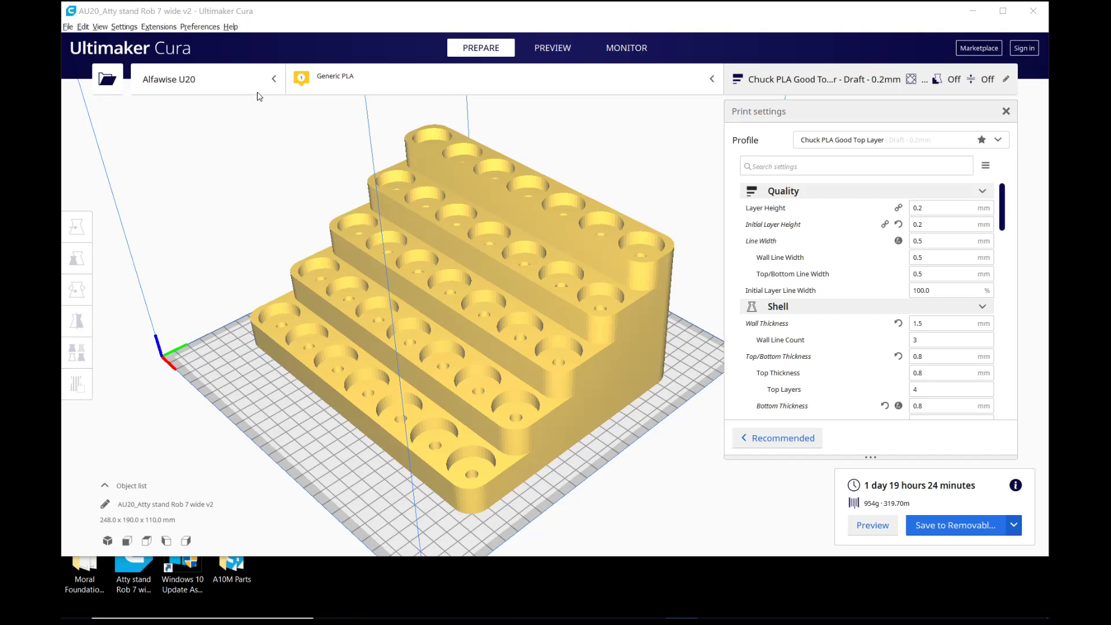
- Maximize the Cura window to show the sliced stepped stand and its print settings
left_click(1002, 13)
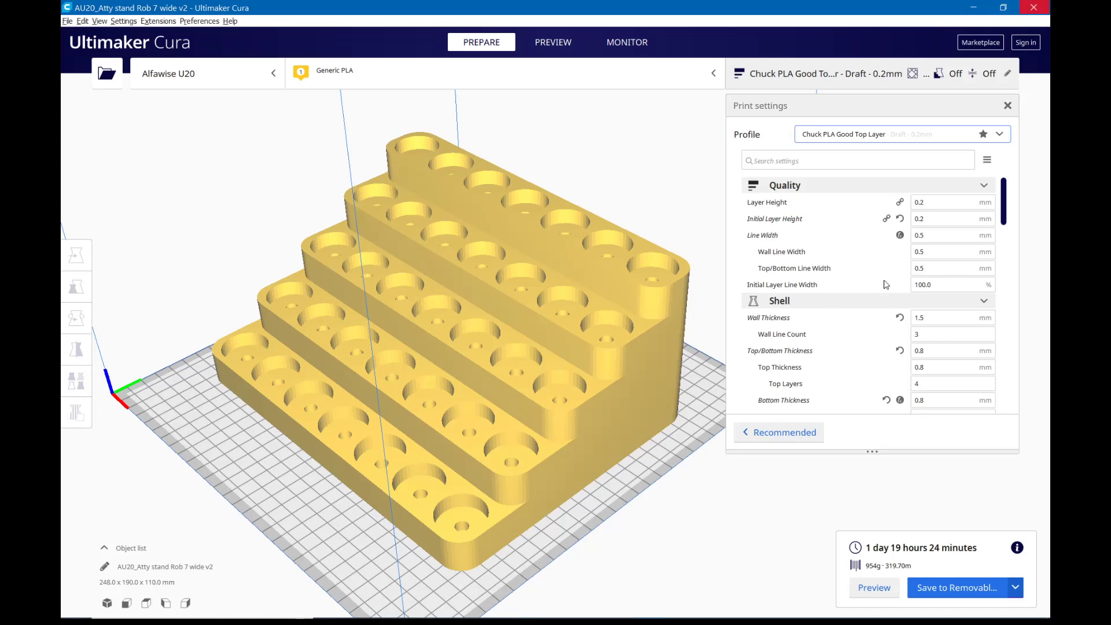
- Set Layer Height and Initial Layer Height to 0.32 mm and slice the stand
mouse_move(922, 201)
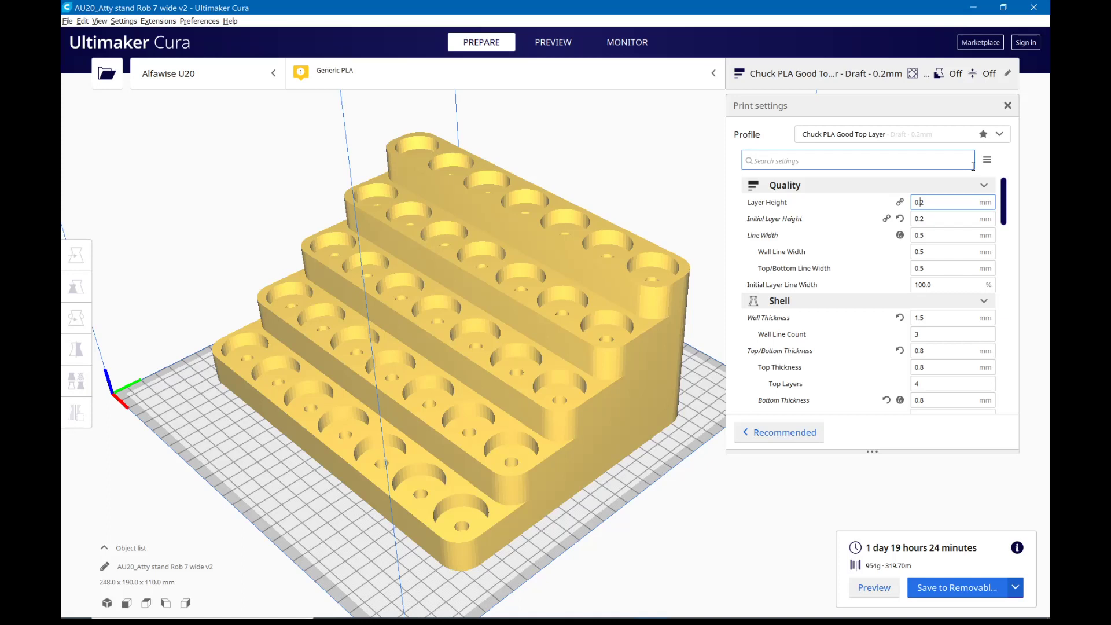
type("3")
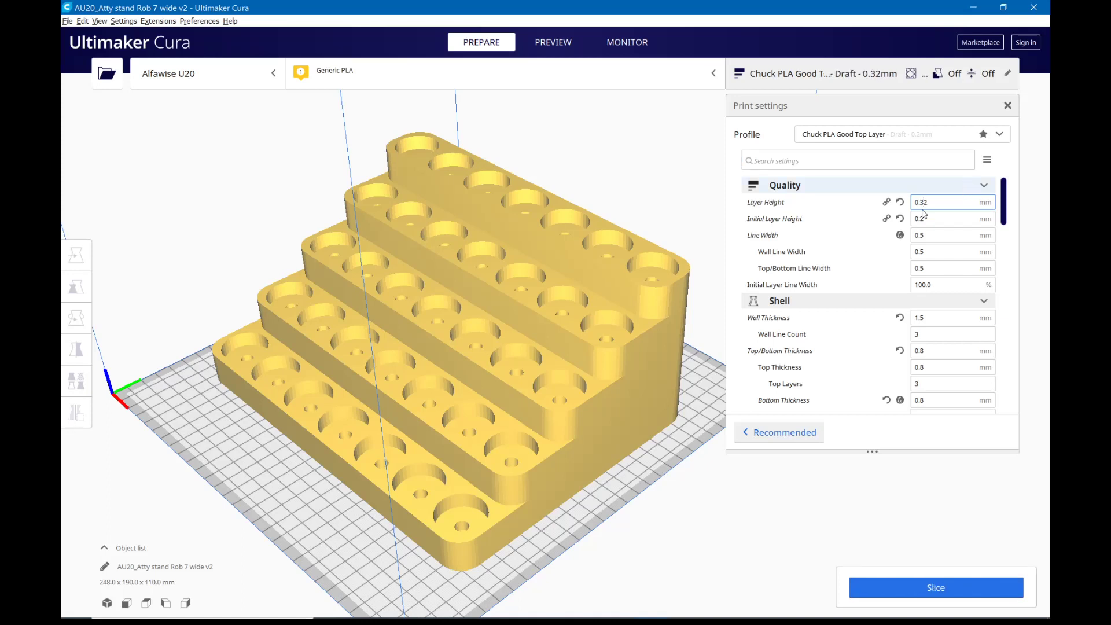
left_click(921, 219)
type("3")
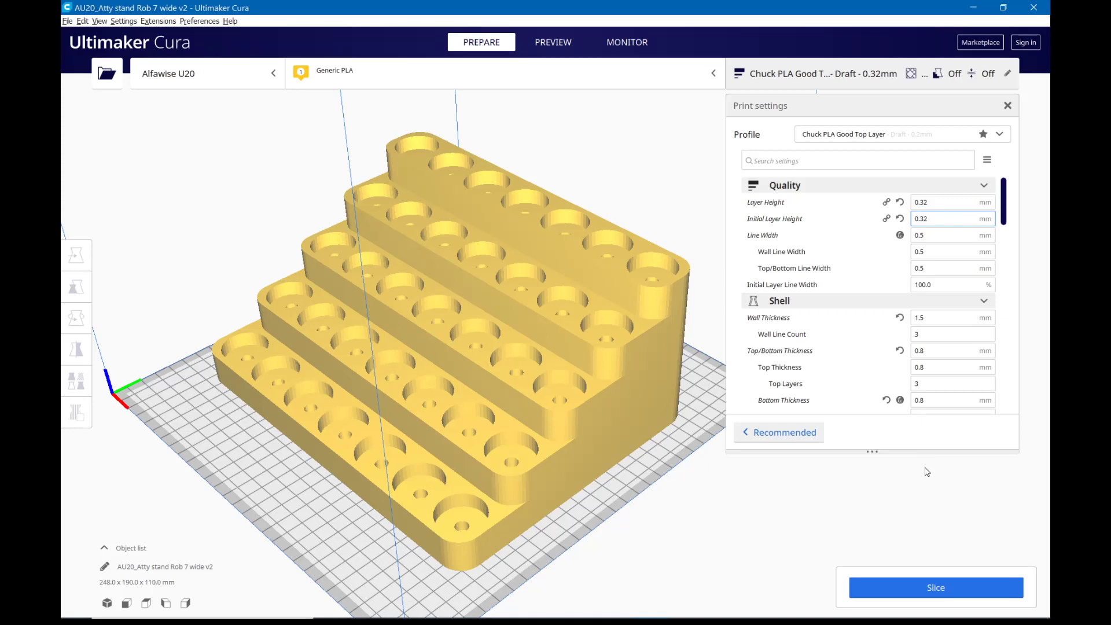
left_click(937, 589)
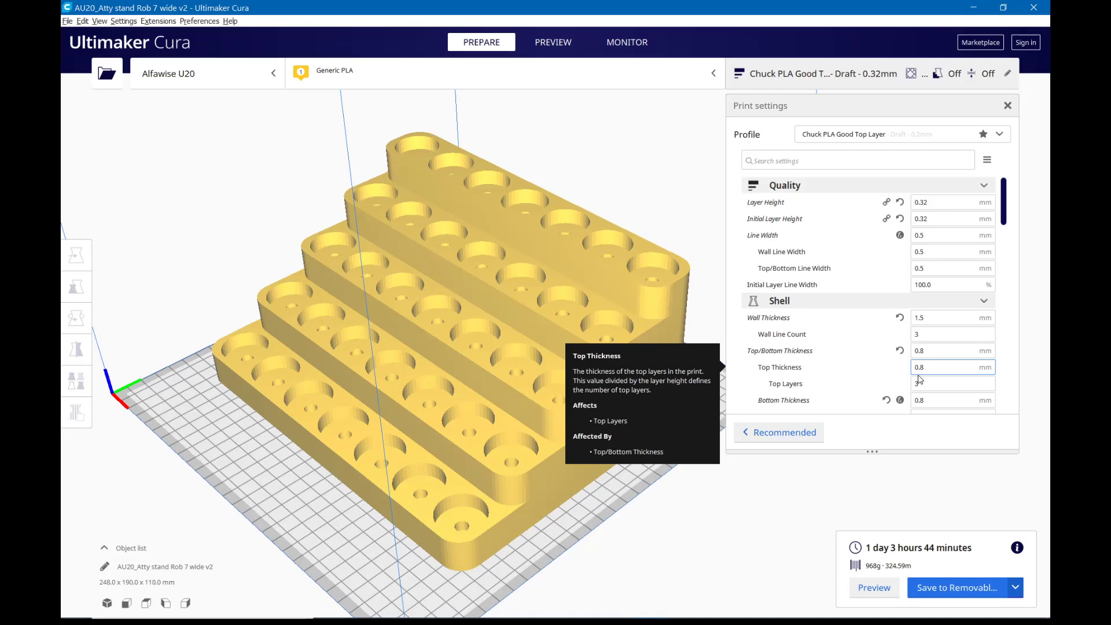
- Clear the Layer Height value's old digits to start entering 0.4 mm
double_click(922, 201)
key("Right")
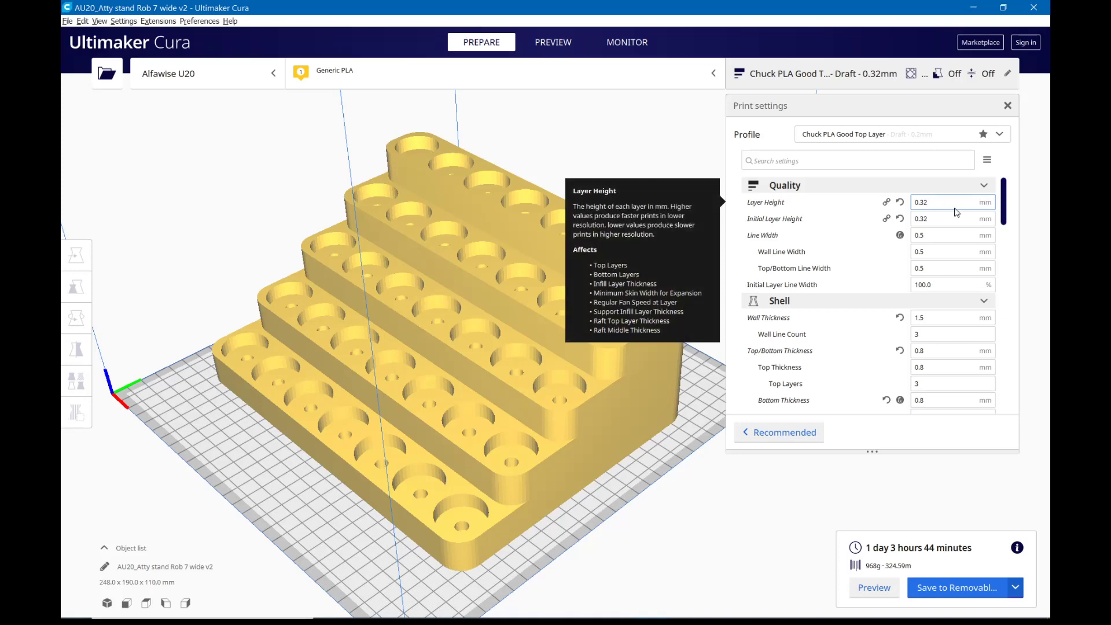
key("BackSpace")
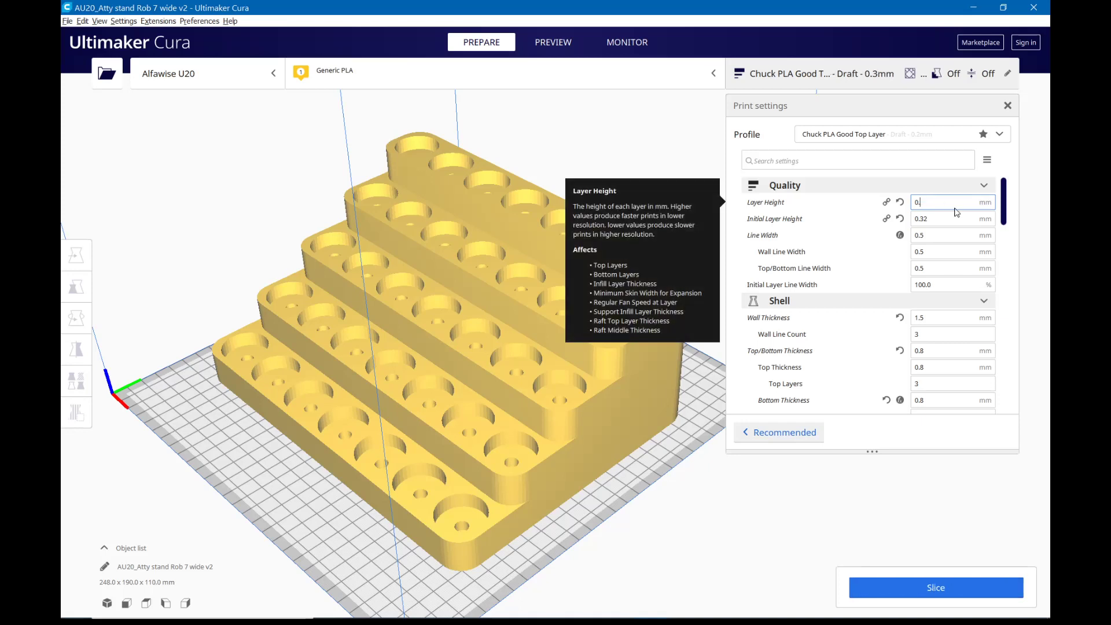
- Complete Layer Height at 0.4 mm and set Initial Layer Height to 0.4 mm
type("4")
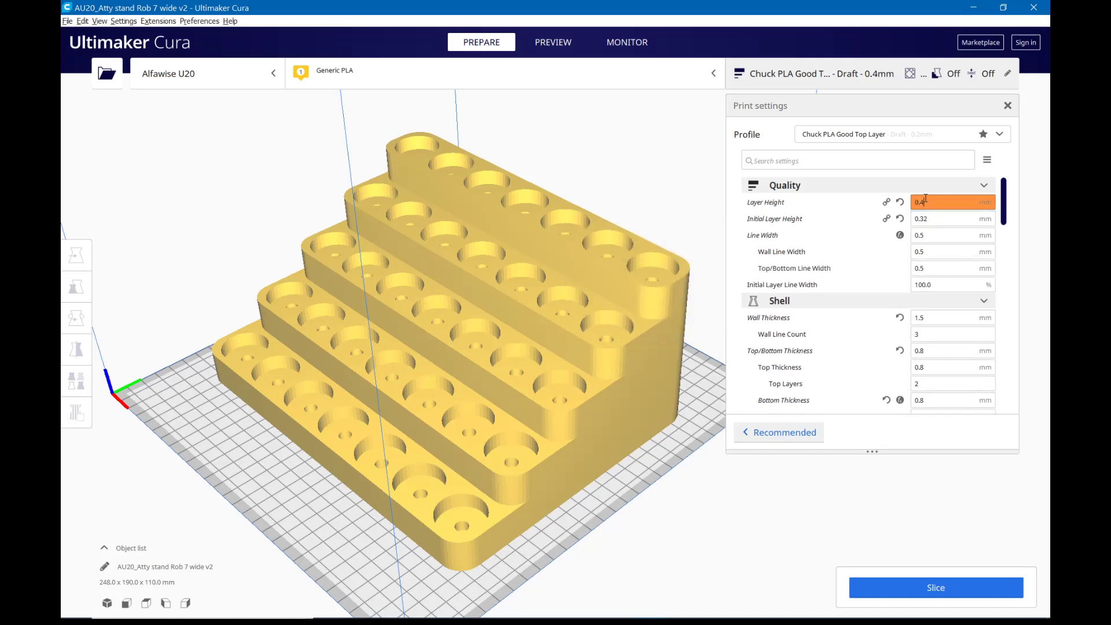
left_click(924, 219)
left_click_drag(923, 219, 943, 216)
key("BackSpace")
key("BackSpace")
type("4")
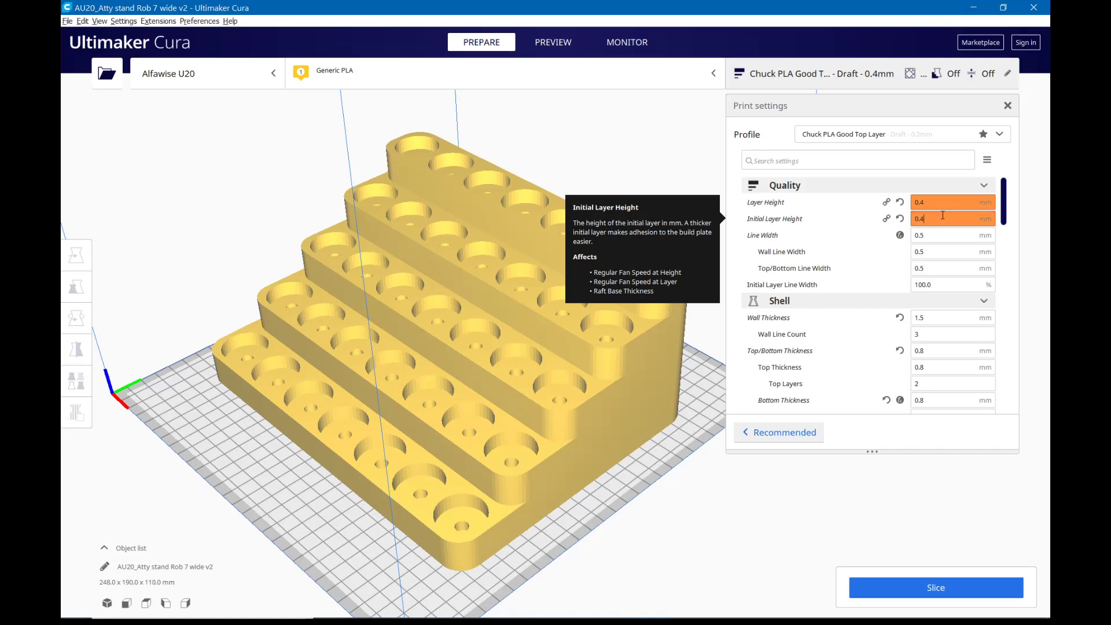
- Change the Line Width to 0.75 mm, cutting the wall line count to 2
left_click(920, 235)
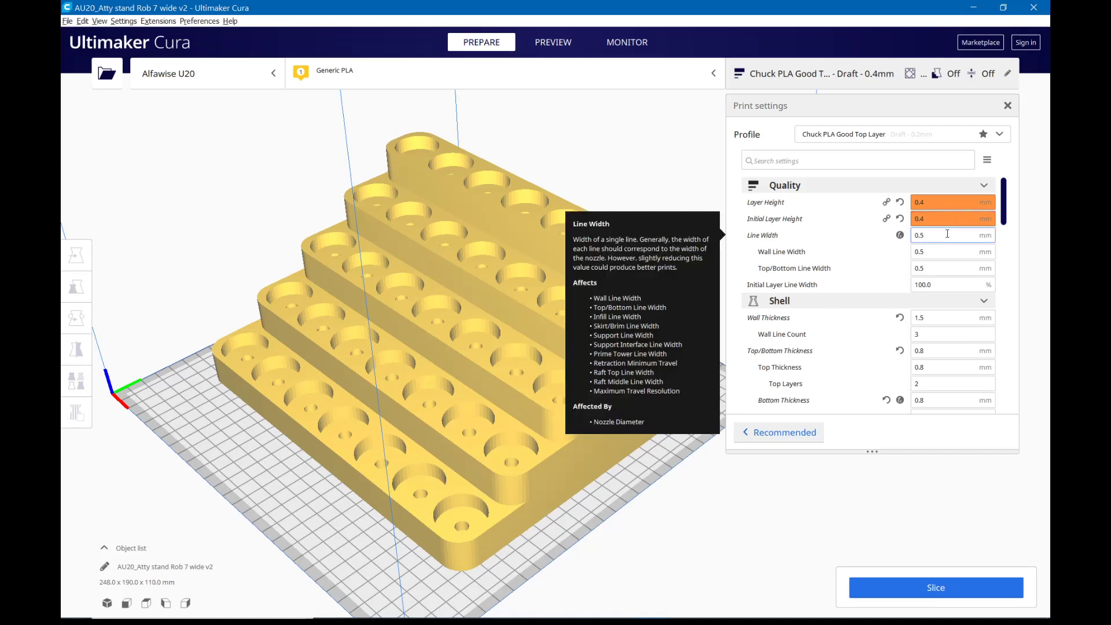
type("7")
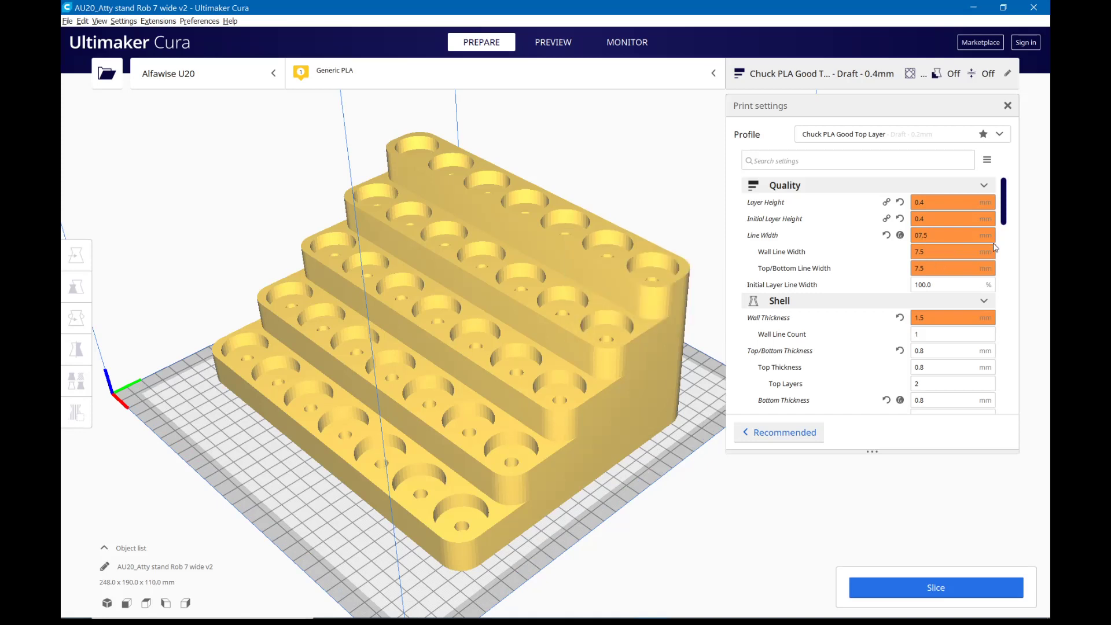
key("BackSpace")
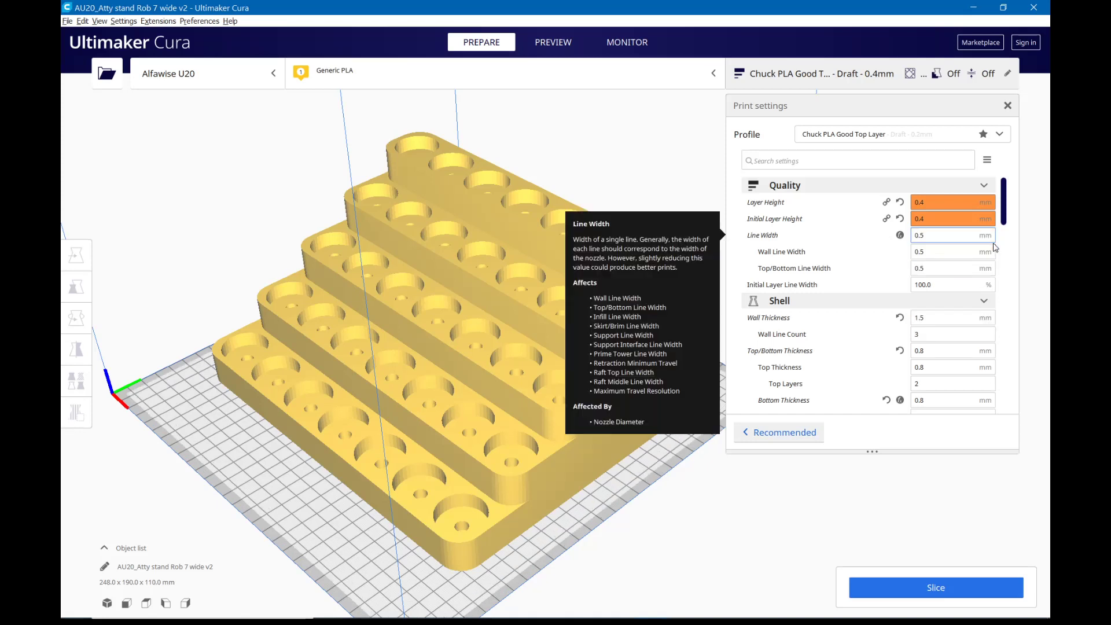
key("Right")
type("7")
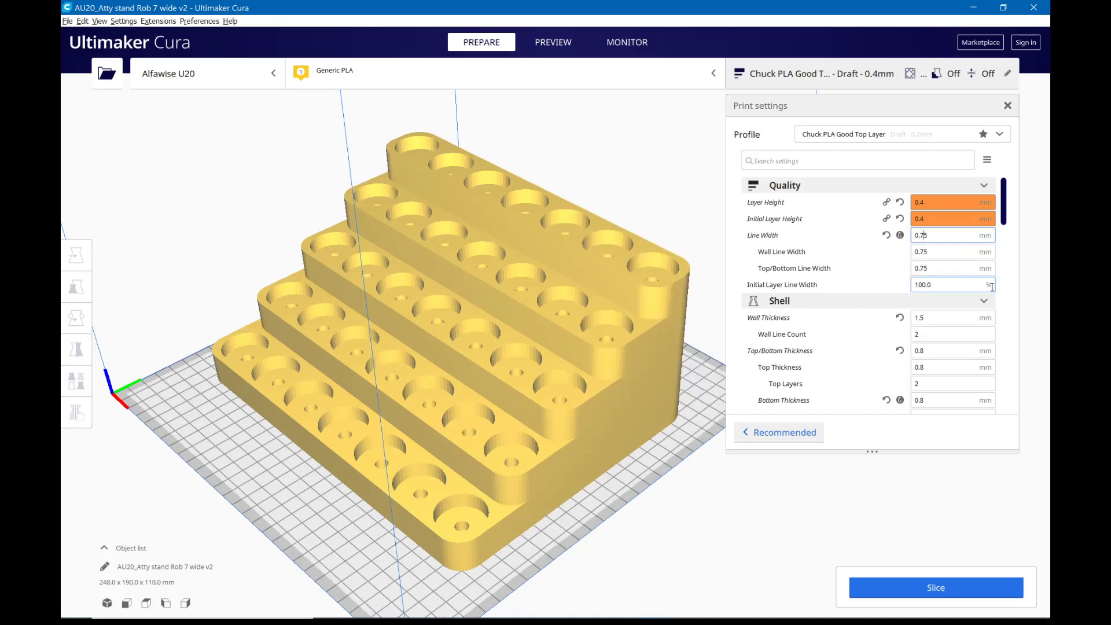
scroll(975, 295, "down", 1)
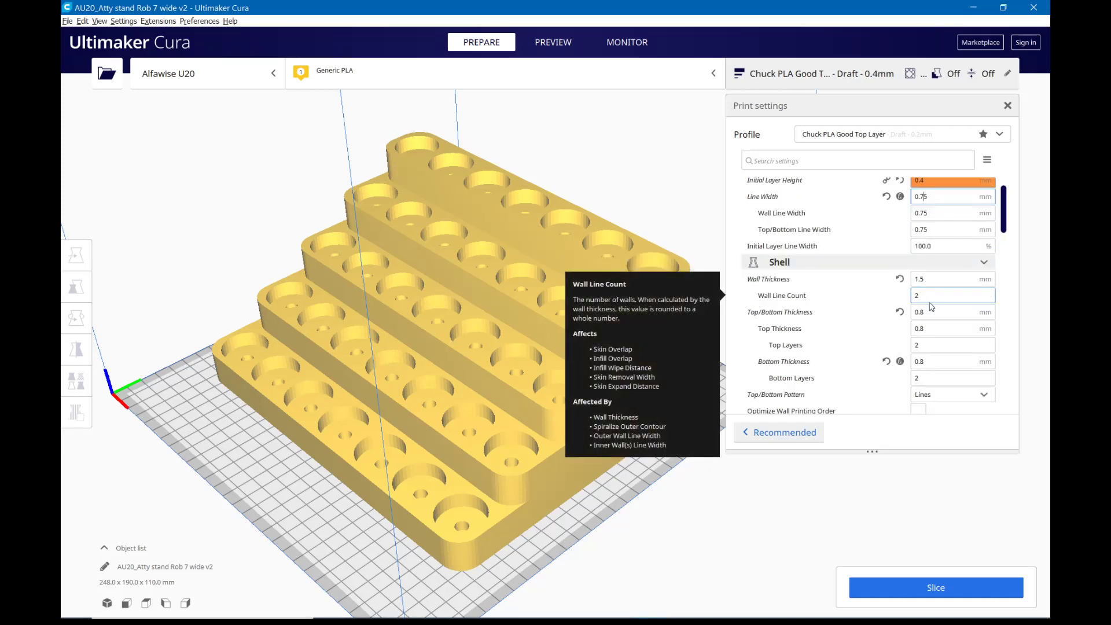
- Reslice to a 15 h 5 min, 955 g estimate and view the stand near top-down
left_click(942, 596)
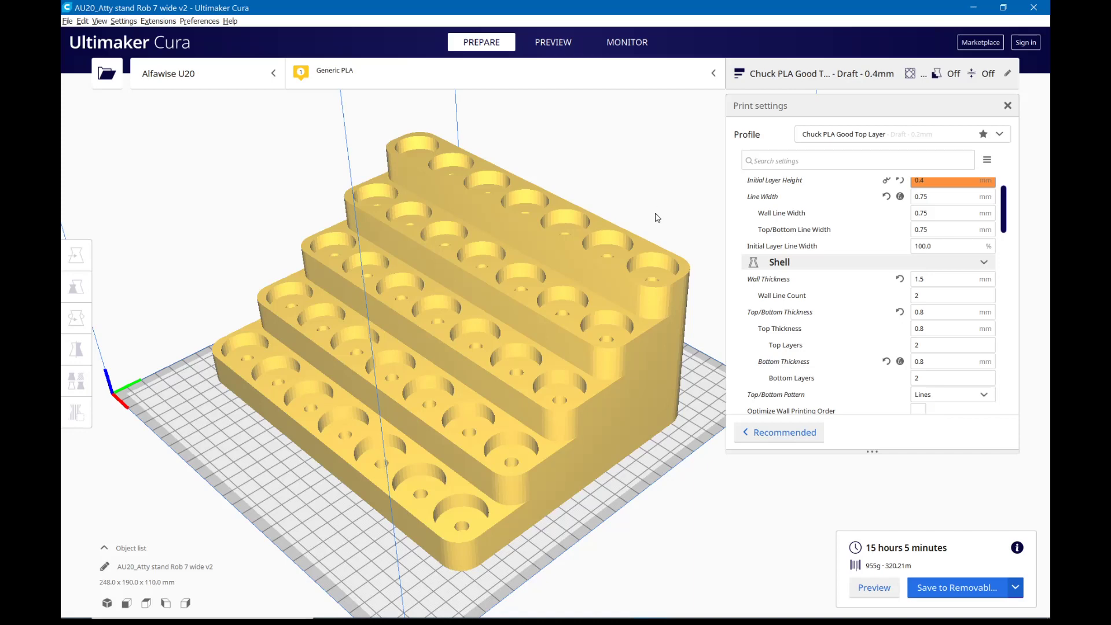
scroll(656, 216, "up", 5)
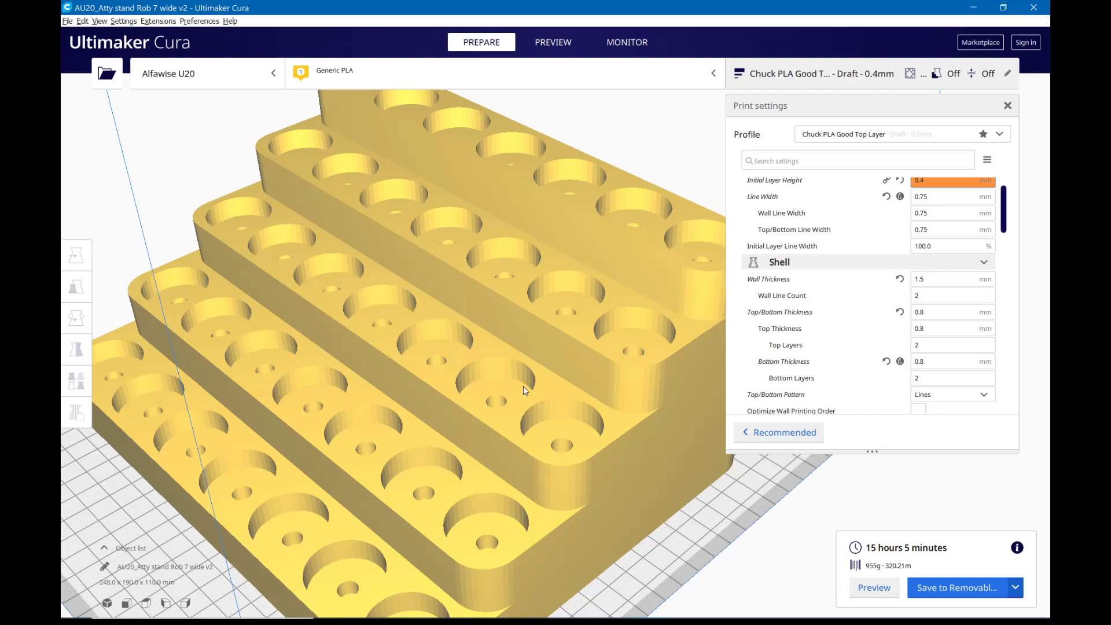
scroll(523, 389, "up", 6)
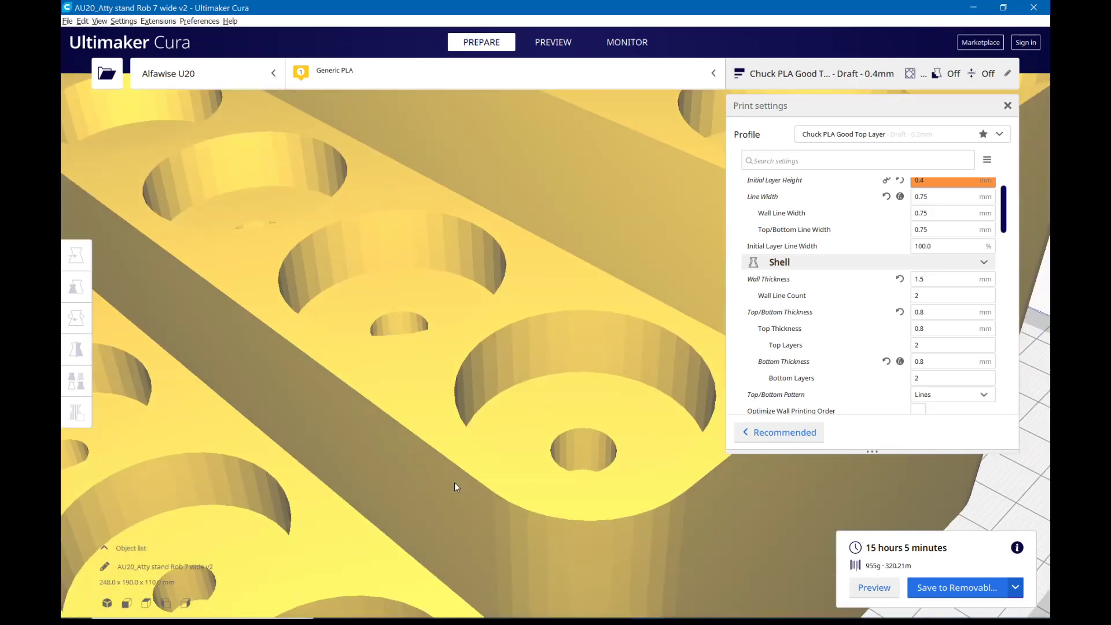
right_click_drag(454, 481, 521, 414)
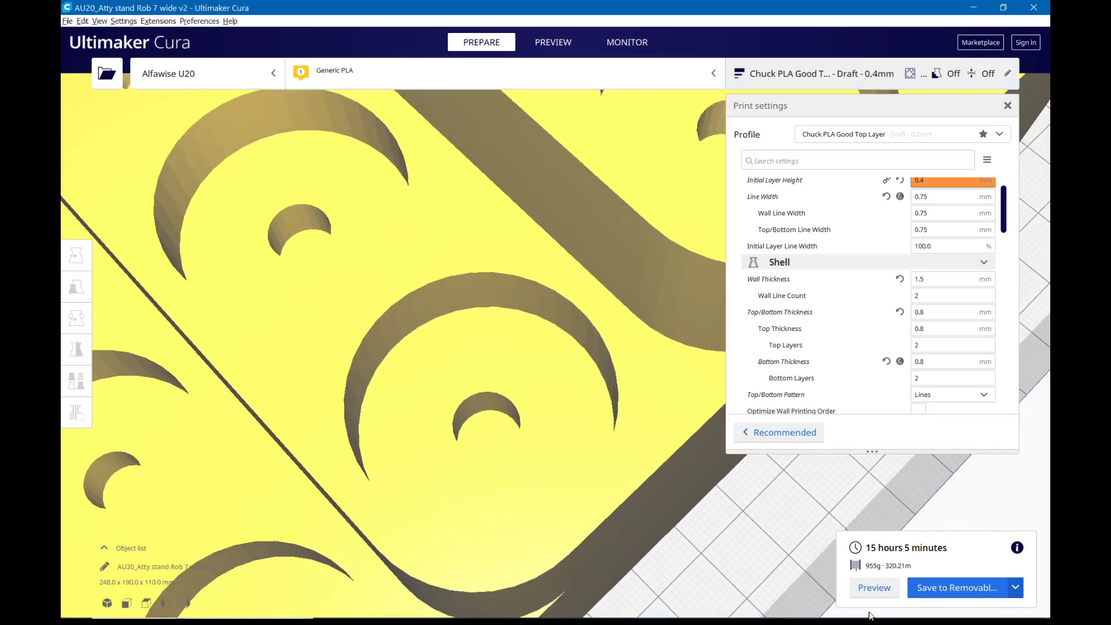
- Switch to the layer Preview and zoom in on the stand's top surfaces
left_click(873, 587)
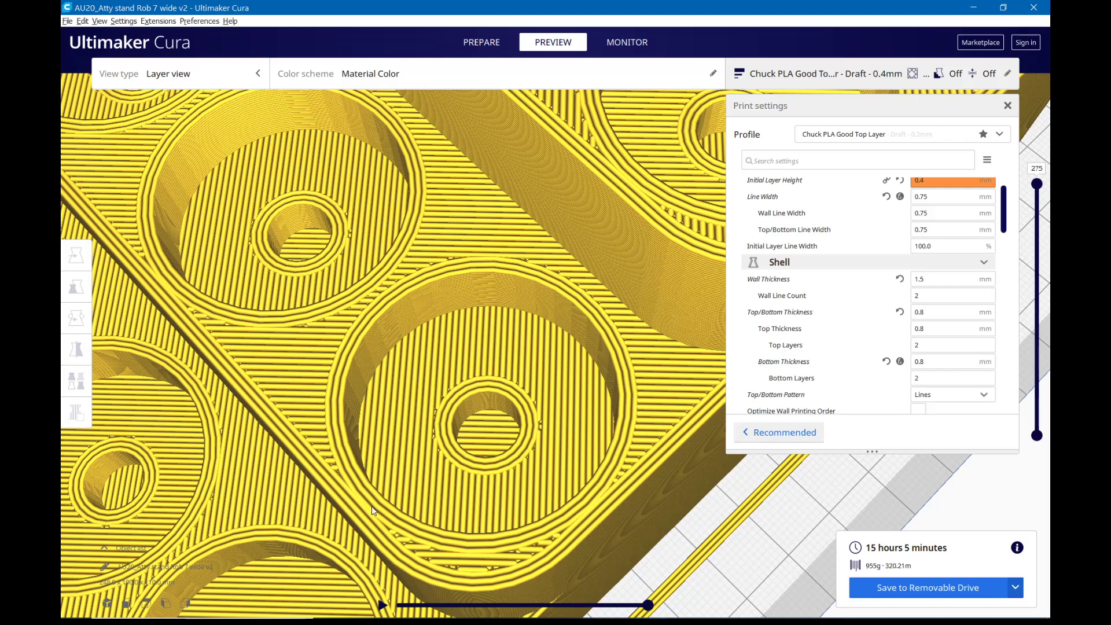
mouse_move(928, 288)
scroll(672, 373, "up", 2)
scroll(672, 365, "up", 2)
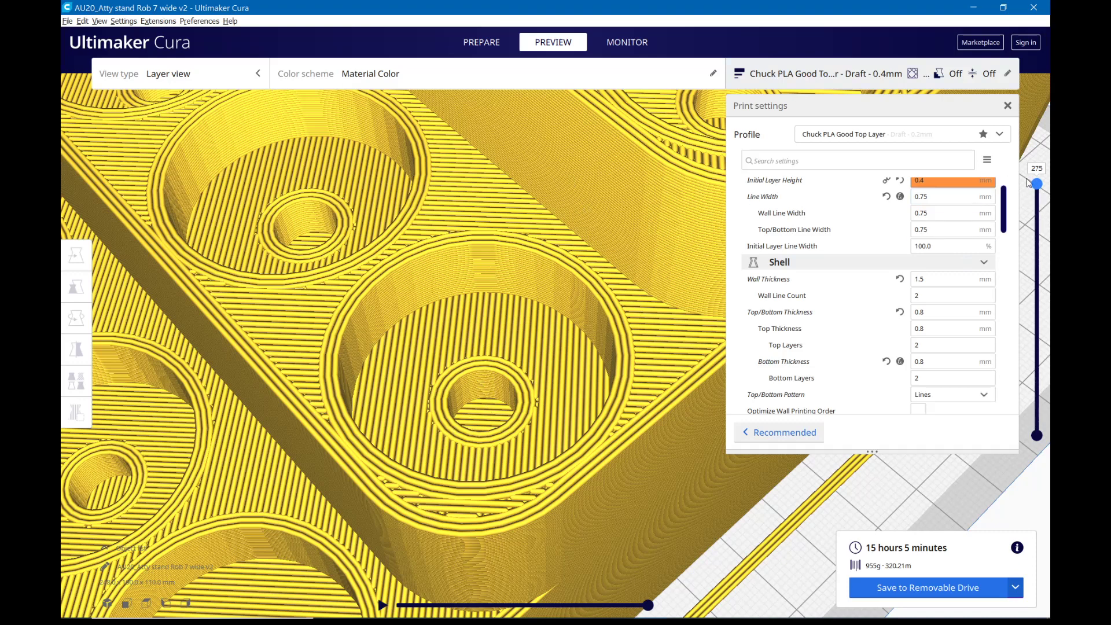
- Lower the layer slider to about layer 123 to inspect the 20% Lines infill
left_click_drag(1037, 184, 1052, 319)
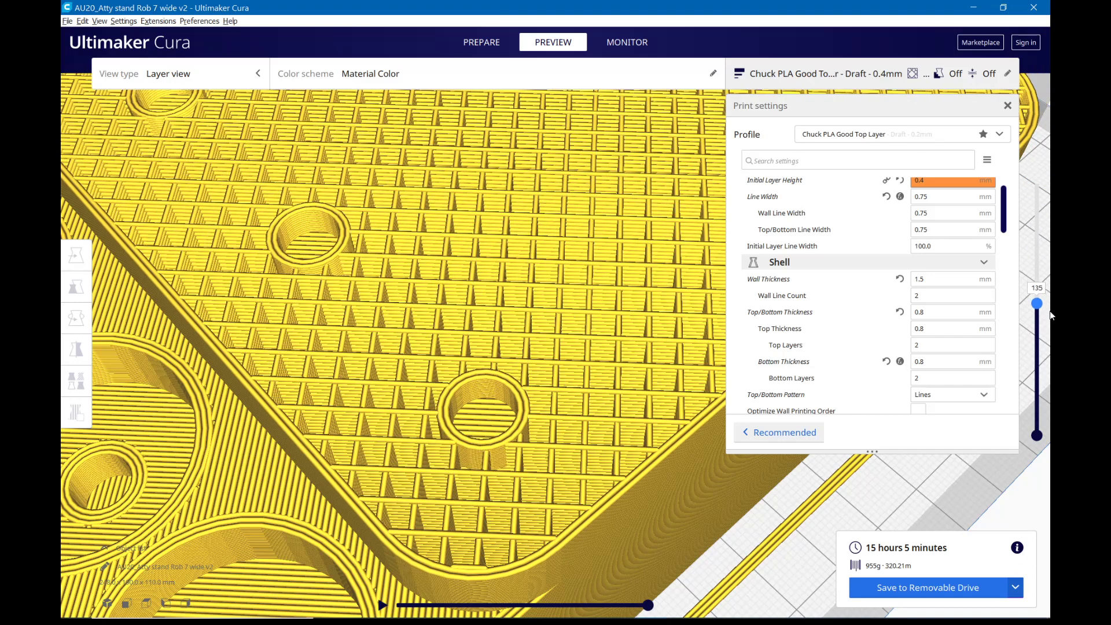
left_click_drag(1035, 309, 1044, 326)
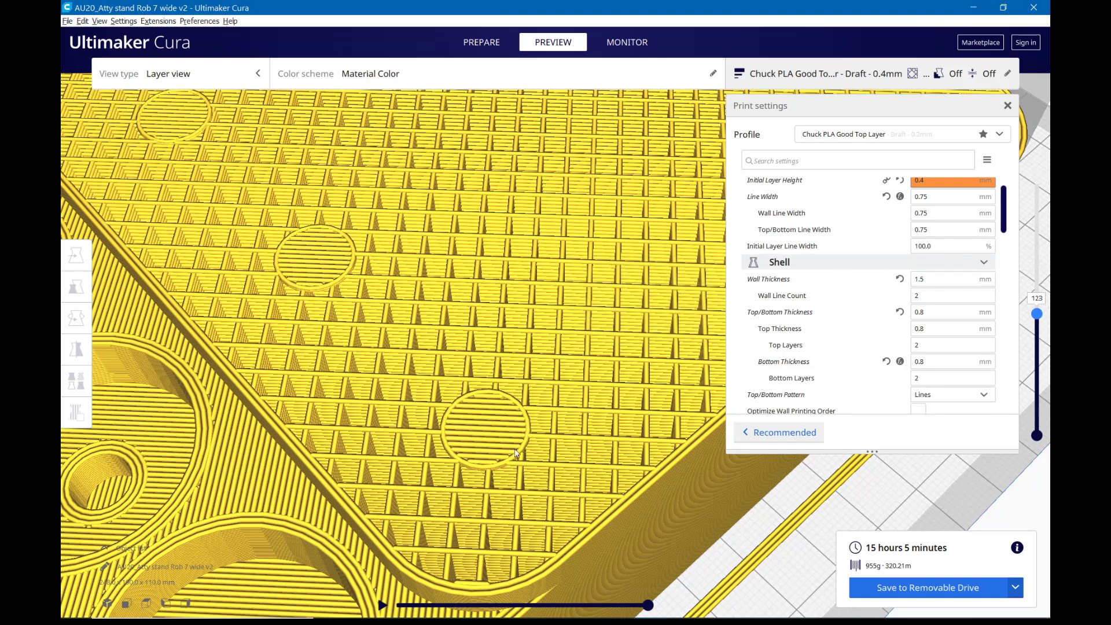
scroll(835, 312, "down", 3)
scroll(835, 312, "down", 2)
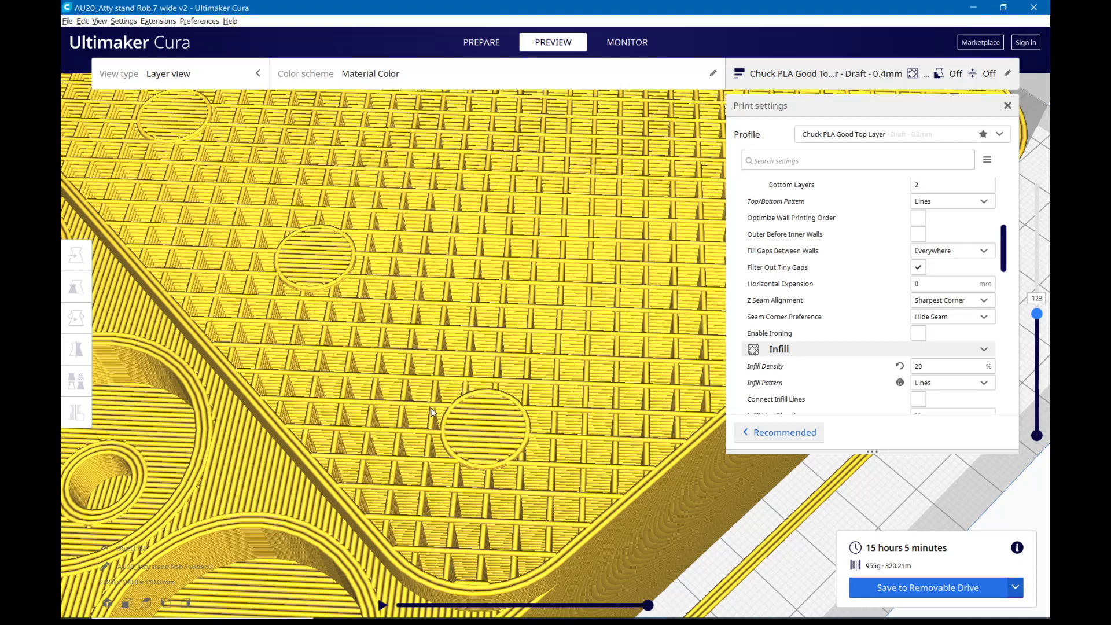
- Set Infill Density to 15%, reslice to 13 h 1 min, and tilt the preview
double_click(932, 365)
type("15")
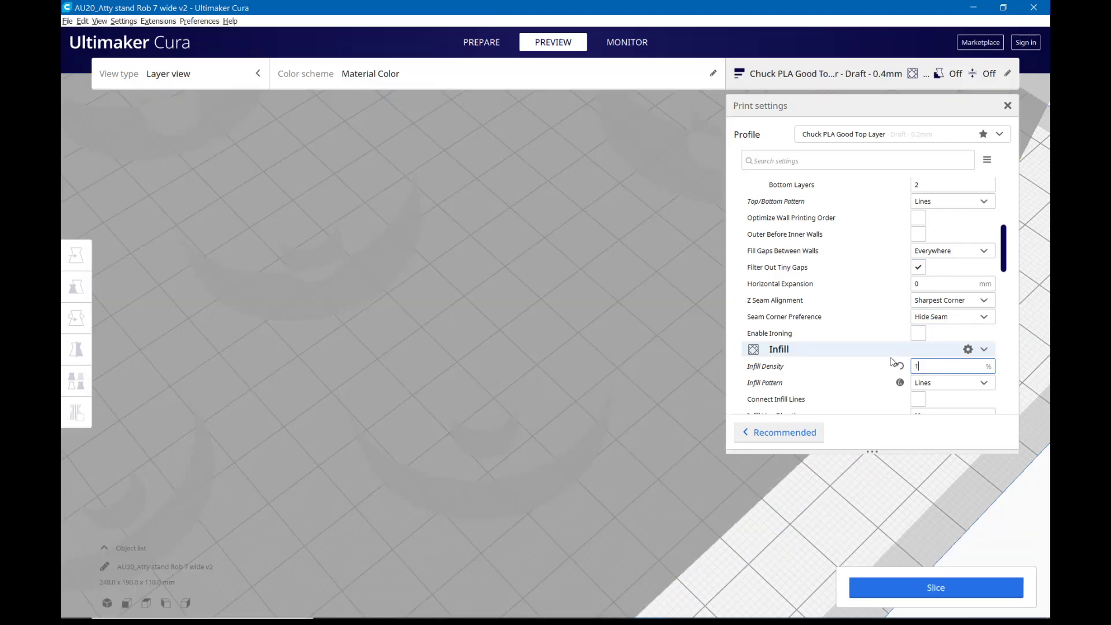
left_click(948, 585)
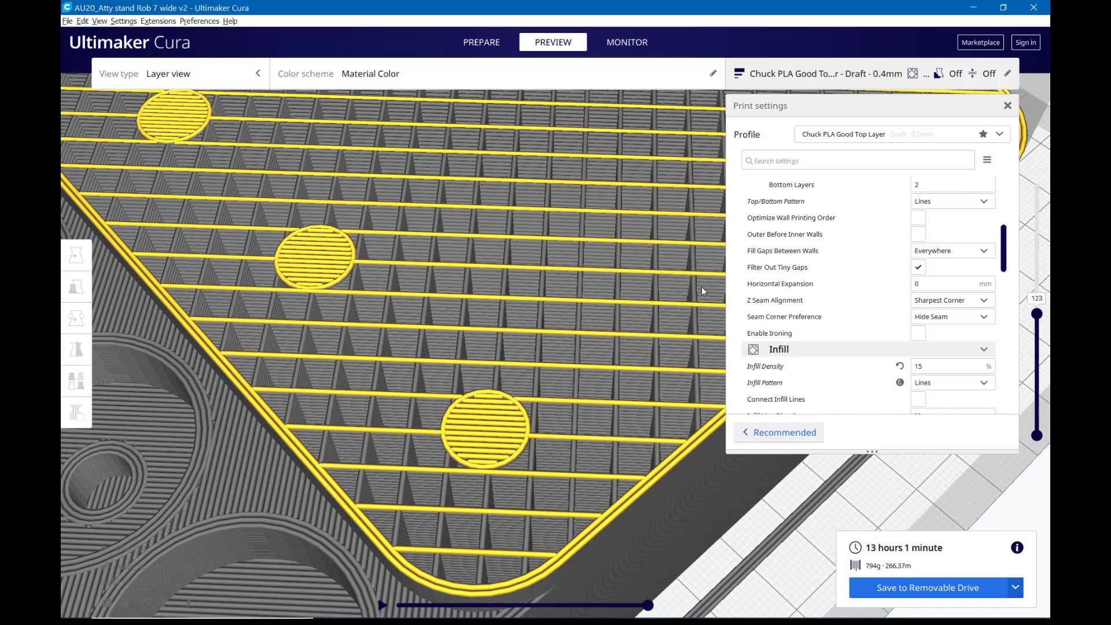
right_click_drag(599, 439, 599, 473)
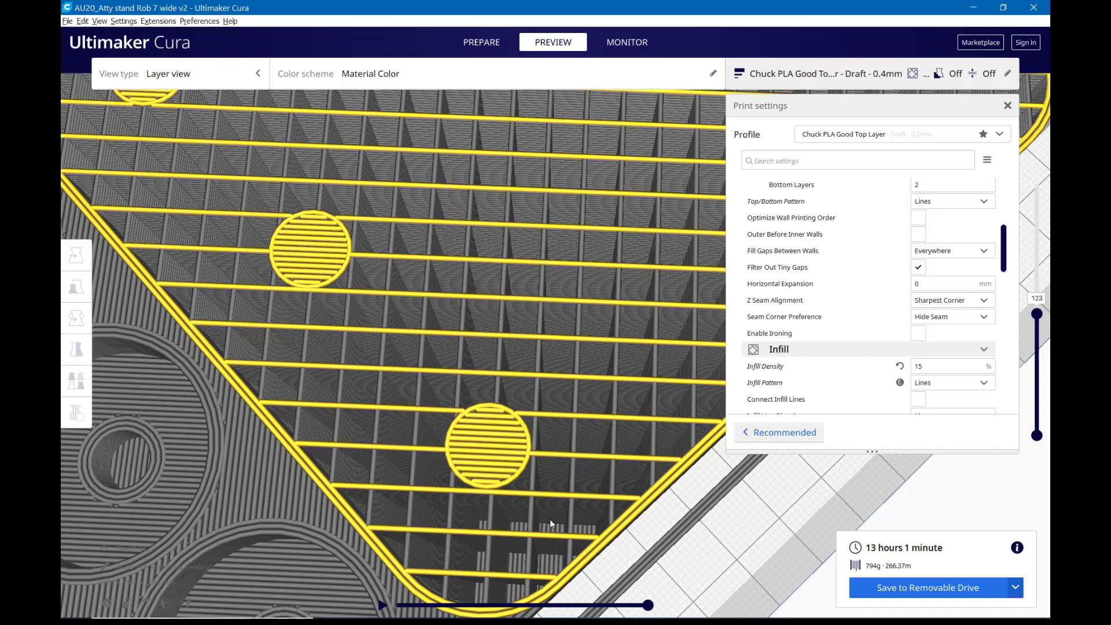
right_click_drag(550, 523, 553, 483)
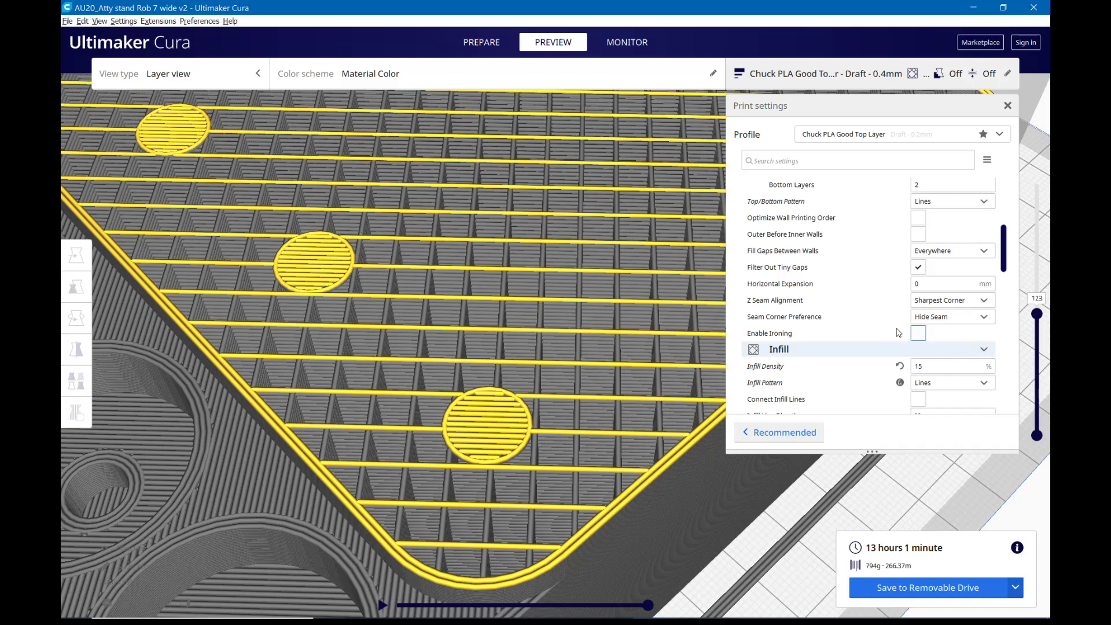
- Raise the layer preview's top handle to layer 140 to check the top skin
left_click_drag(1036, 313, 1039, 300)
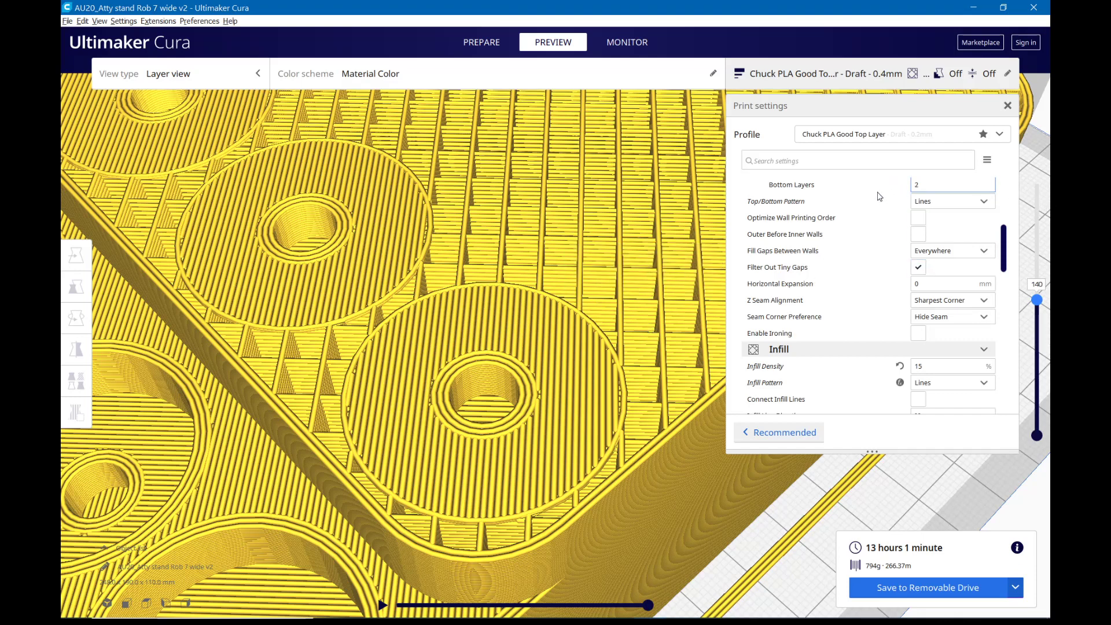
- Search settings for 'edge' and set Skin Edge Support Thickness to 3 mm
mouse_move(875, 188)
type("edge")
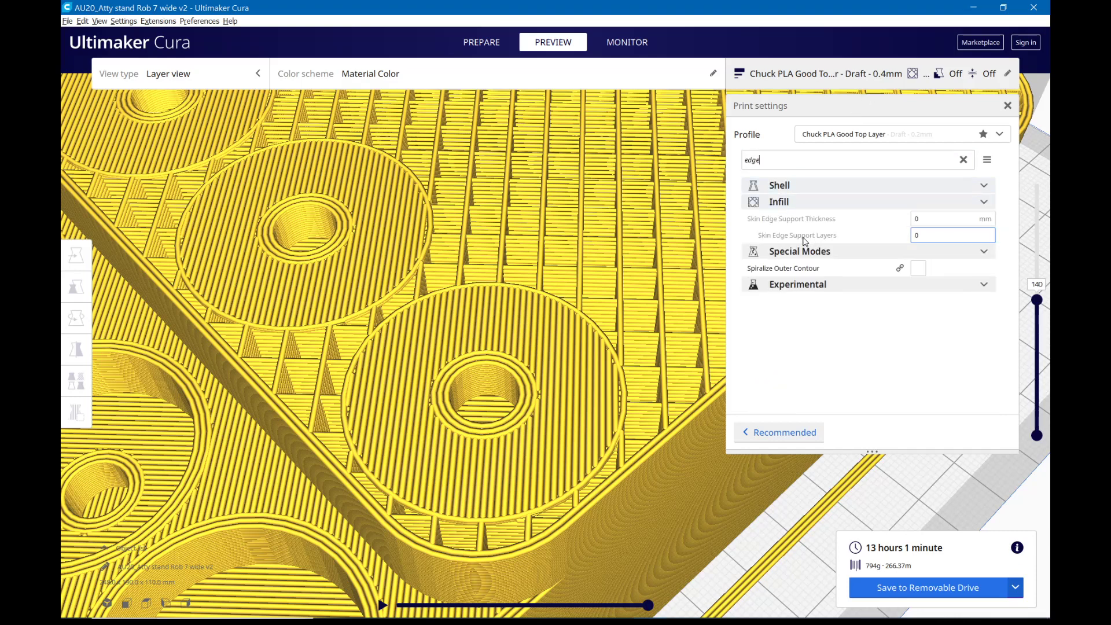
mouse_move(798, 239)
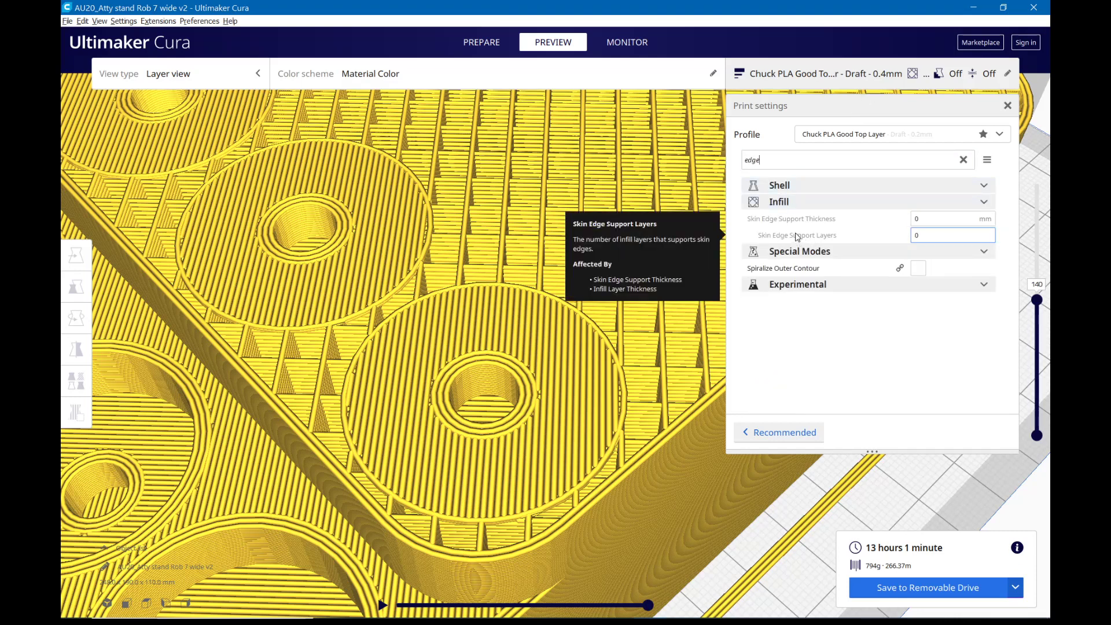
left_click(925, 217)
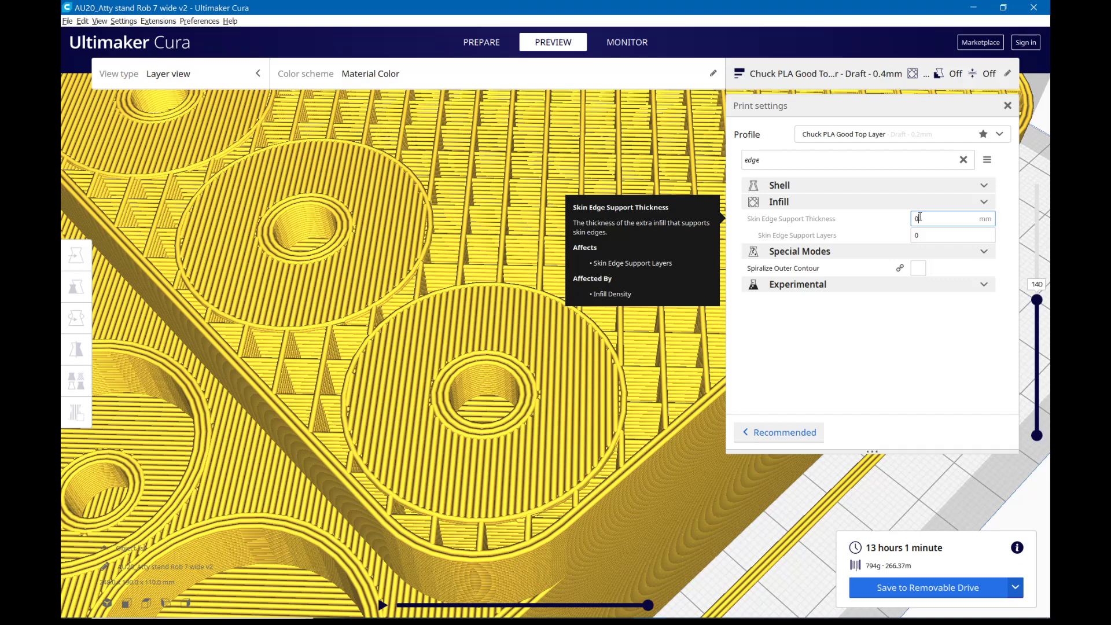
double_click(914, 219)
type("3")
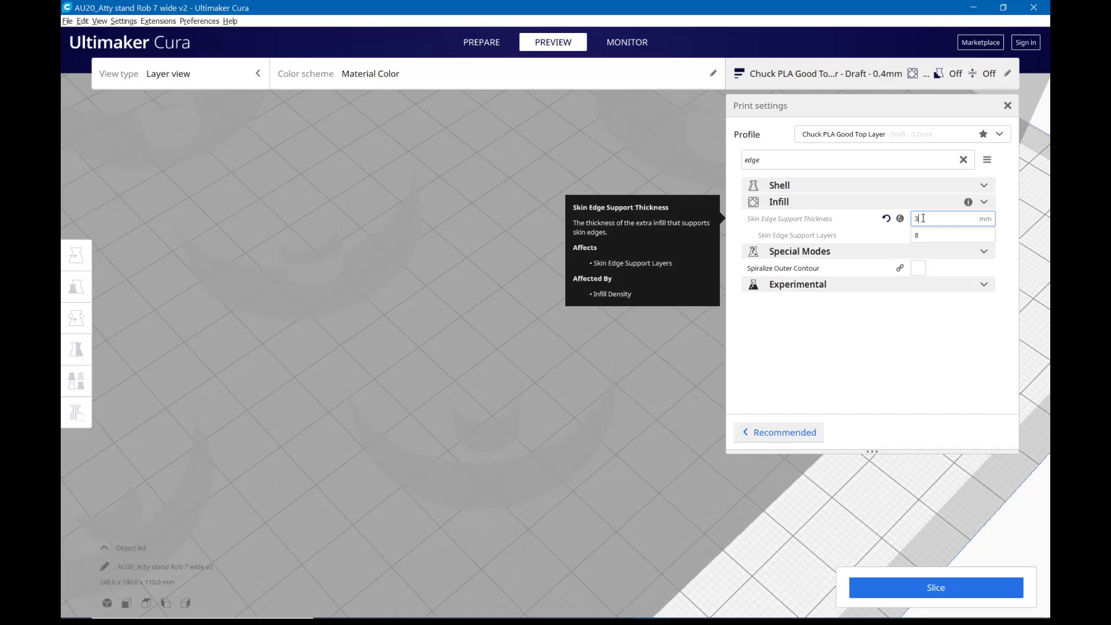
left_click_drag(922, 218, 890, 224)
left_click_drag(923, 220, 910, 222)
type("3")
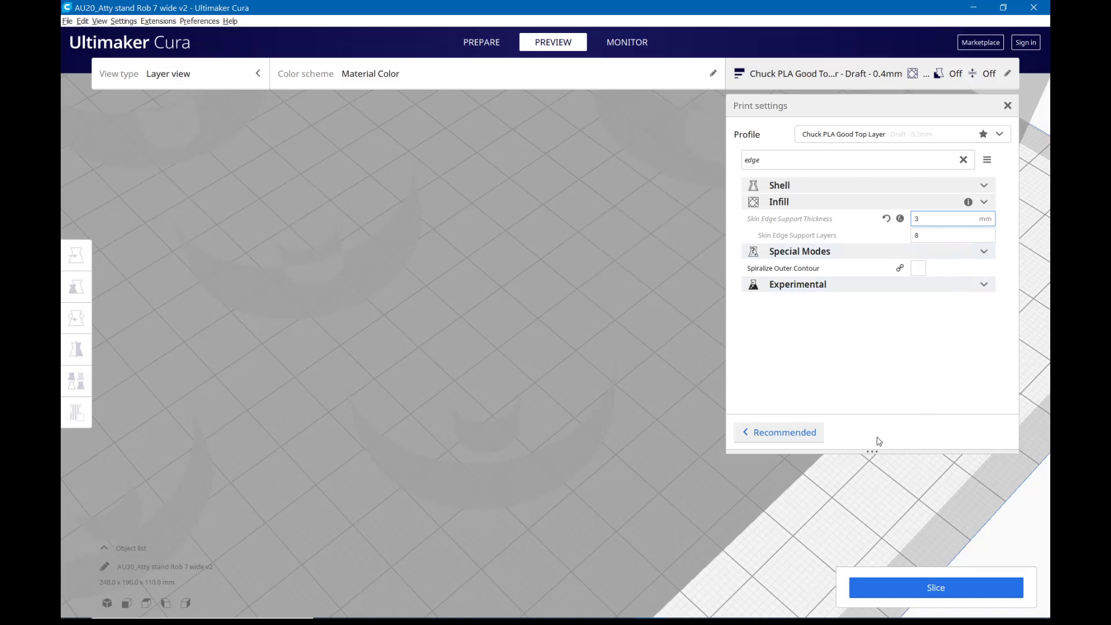
- Reslice to 13 h 32 min, 823 g and step the preview between layers 118 and 141
left_click(939, 588)
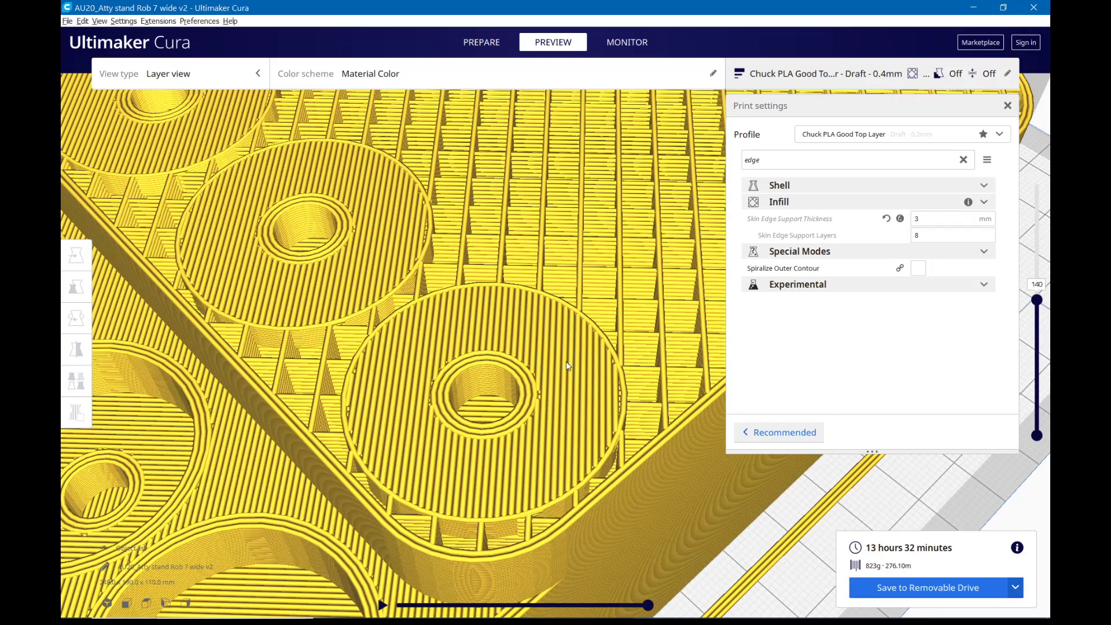
right_click_drag(566, 361, 570, 346)
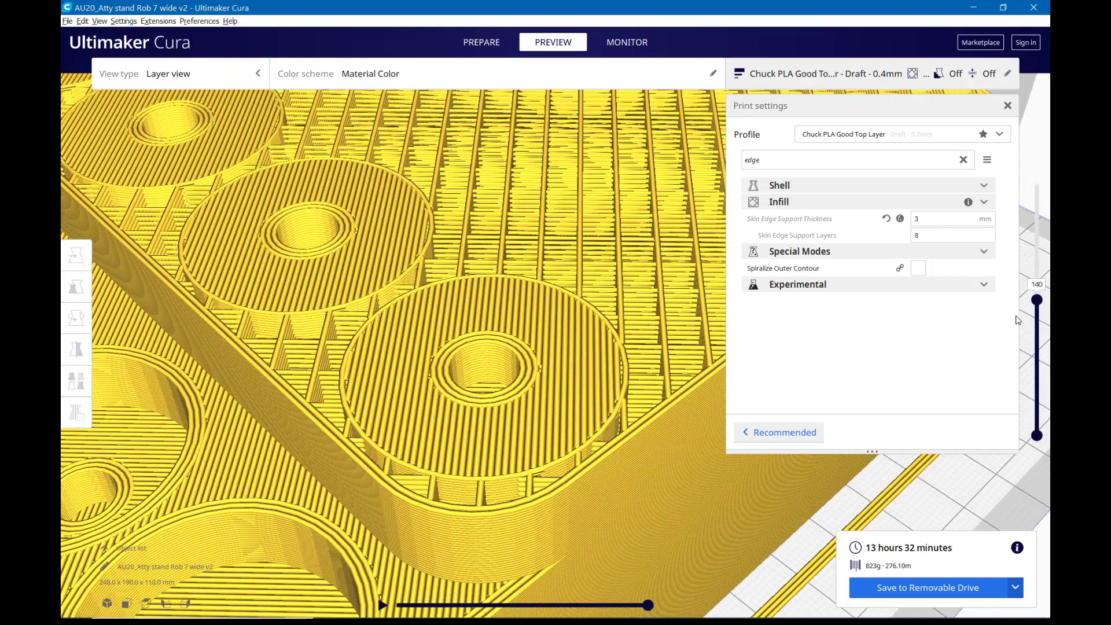
left_click_drag(1041, 305, 1044, 316)
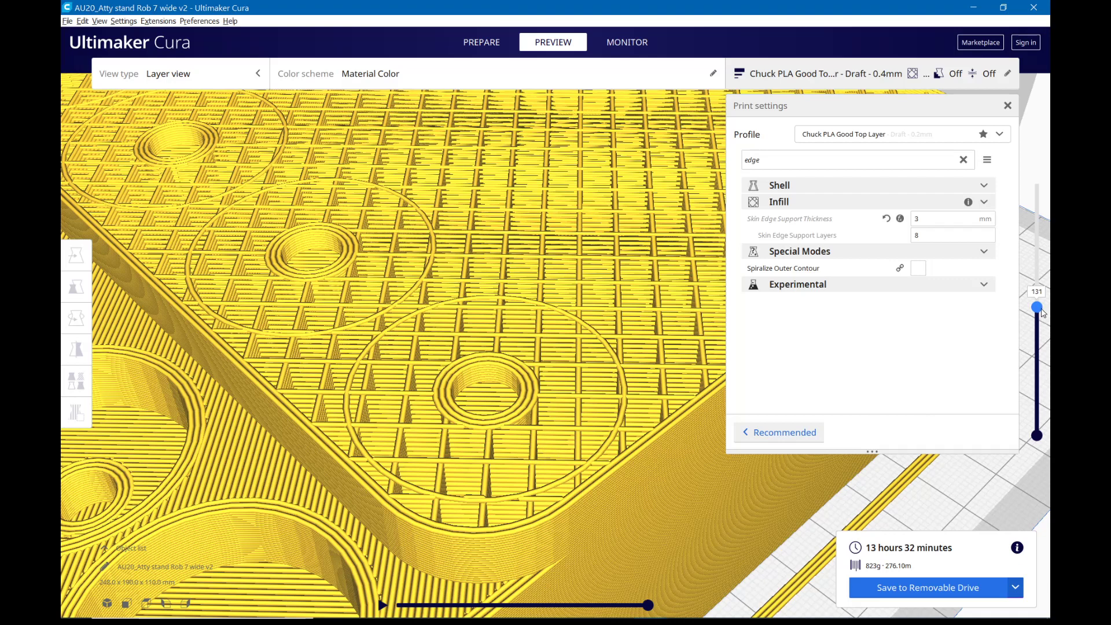
left_click_drag(1041, 309, 1040, 298)
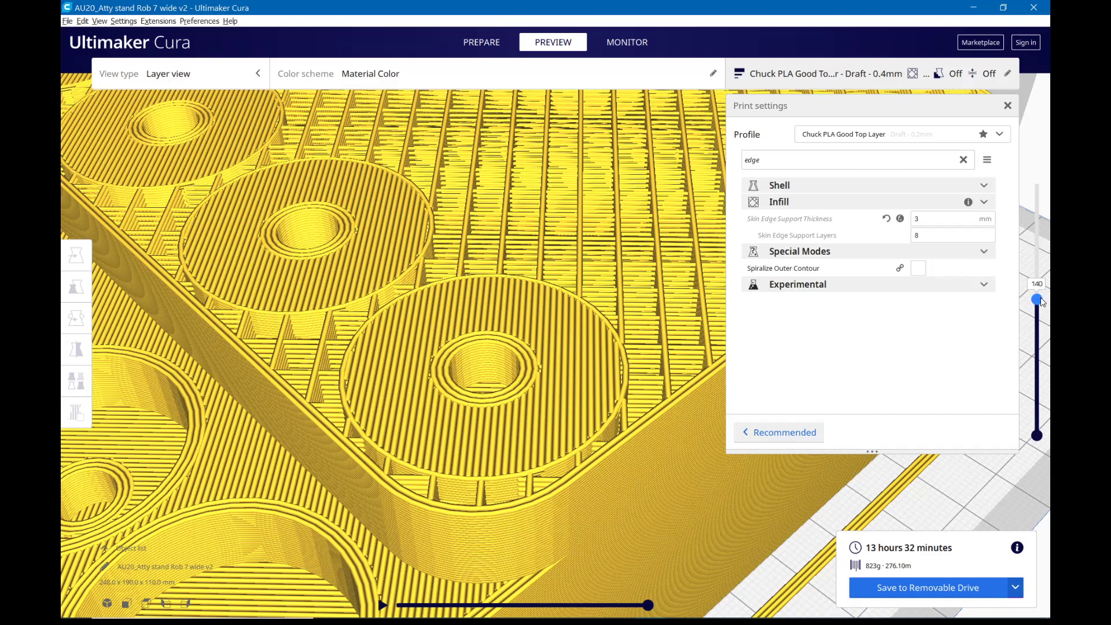
left_click_drag(1036, 299, 1039, 321)
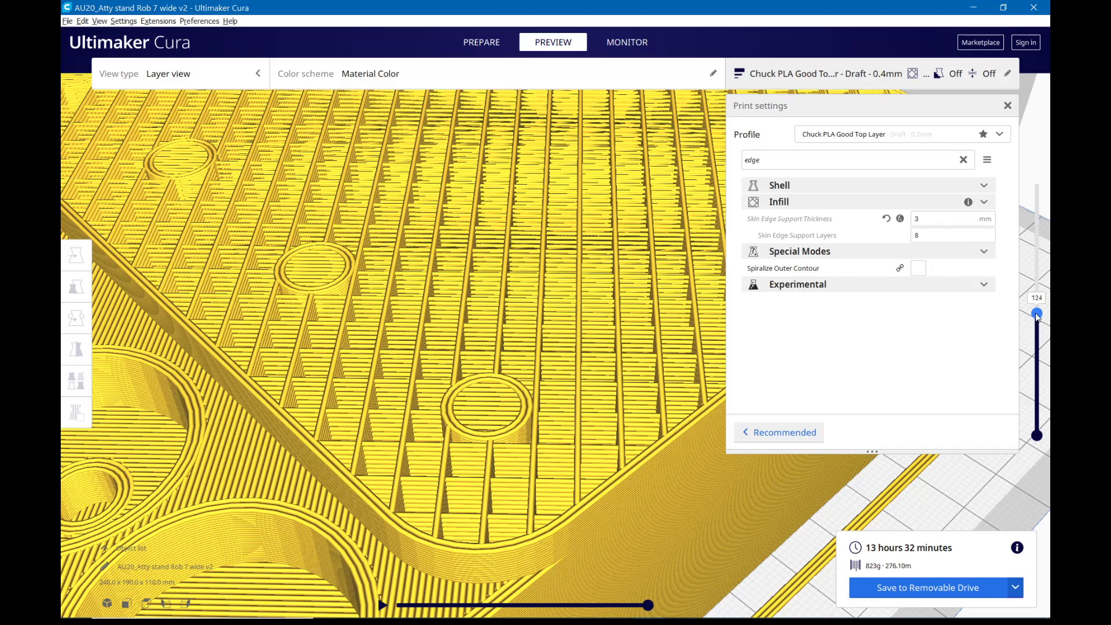
left_click_drag(1036, 313, 1037, 317)
- Raise the layer slider to layer 166, then zoom out and orbit to view all three tiers' top skin
left_click_drag(1039, 323, 1039, 289)
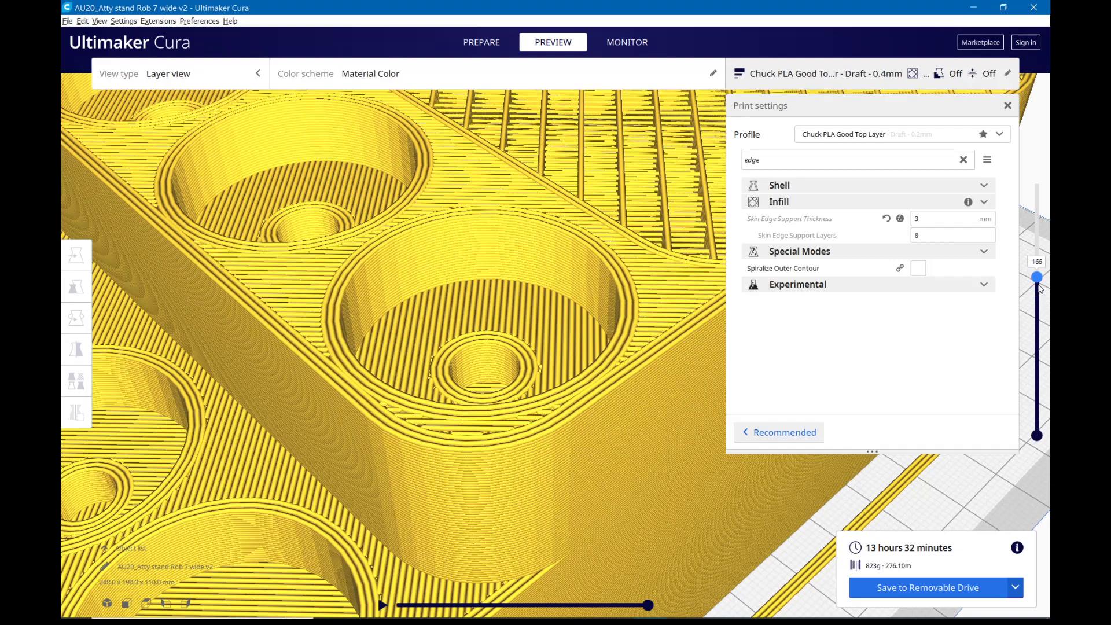
scroll(559, 236, "down", 5)
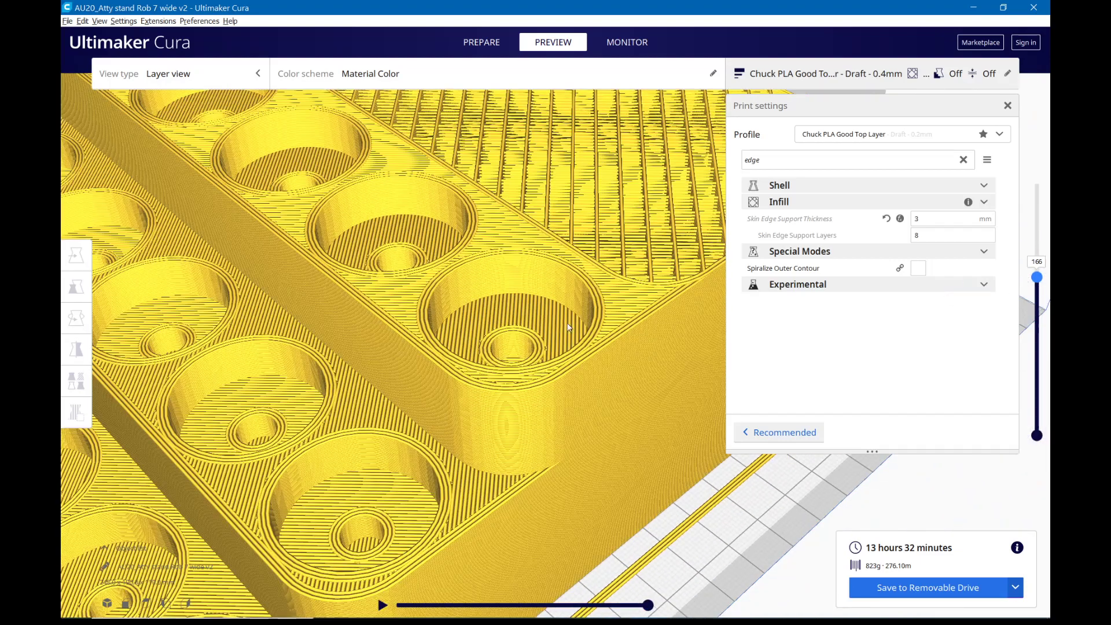
scroll(342, 443, "down", 2)
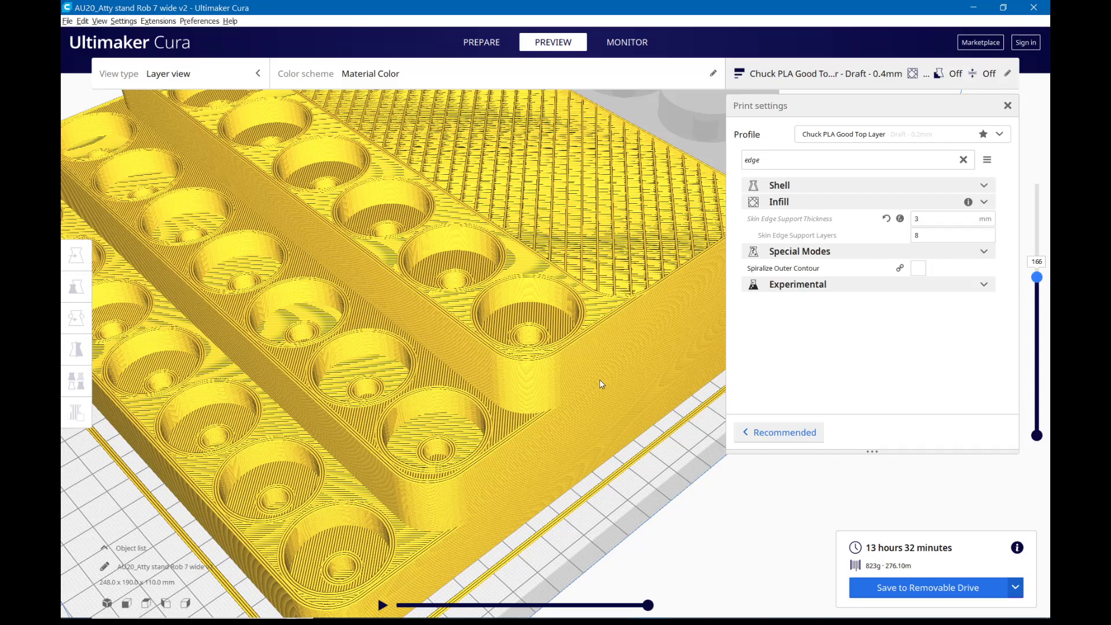
scroll(524, 400, "down", 5)
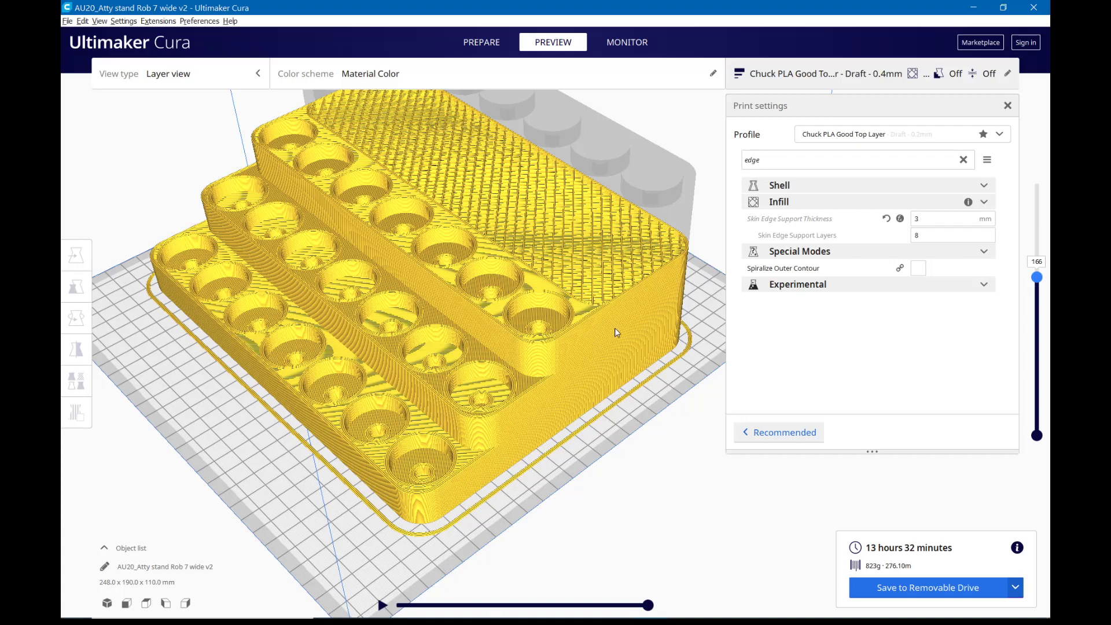
right_click_drag(614, 328, 612, 346)
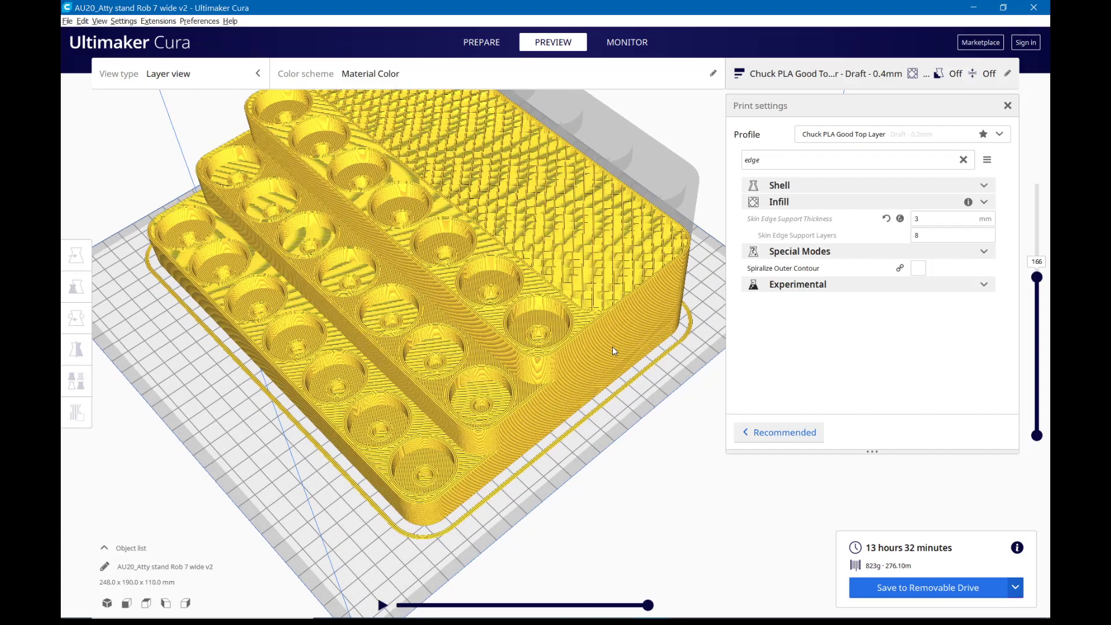